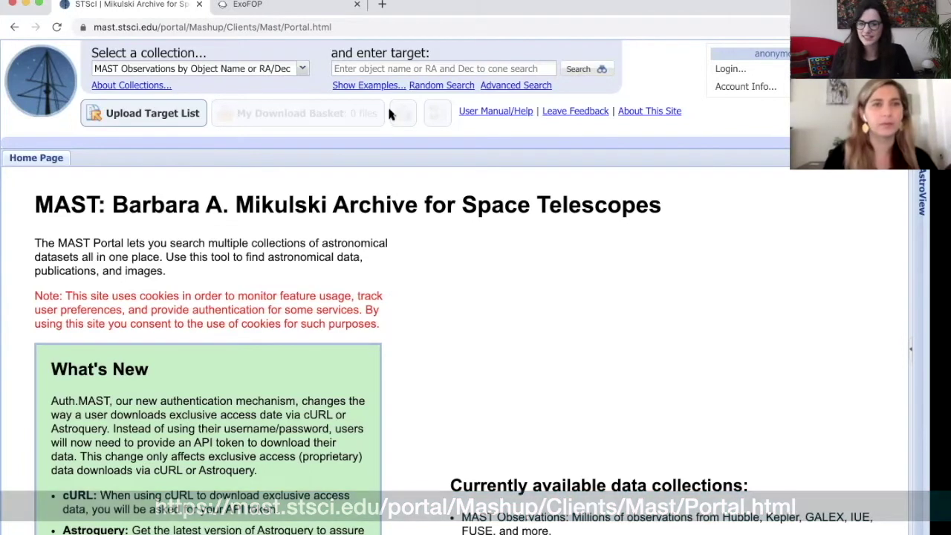
Step: Enter TIC 284475976 as the search target and run the observation search
click(346, 71)
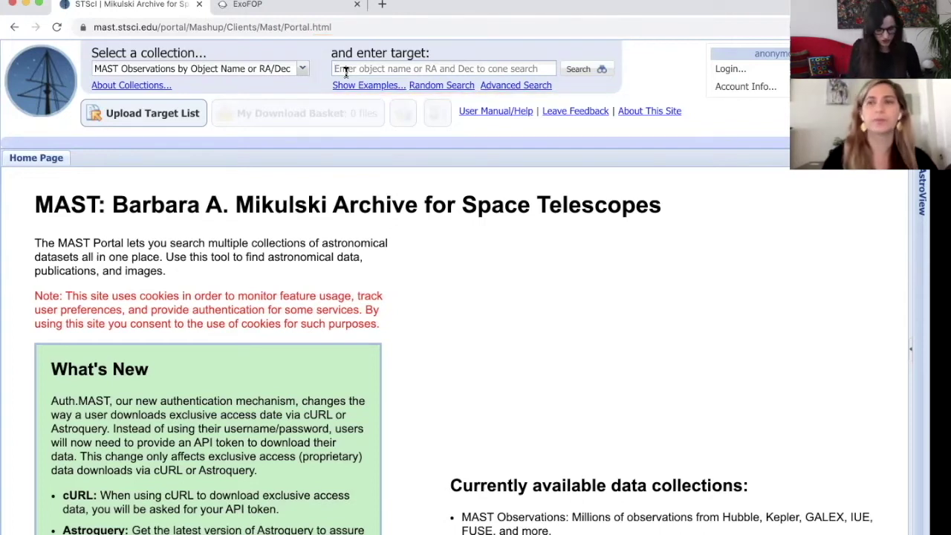
text(TIC)
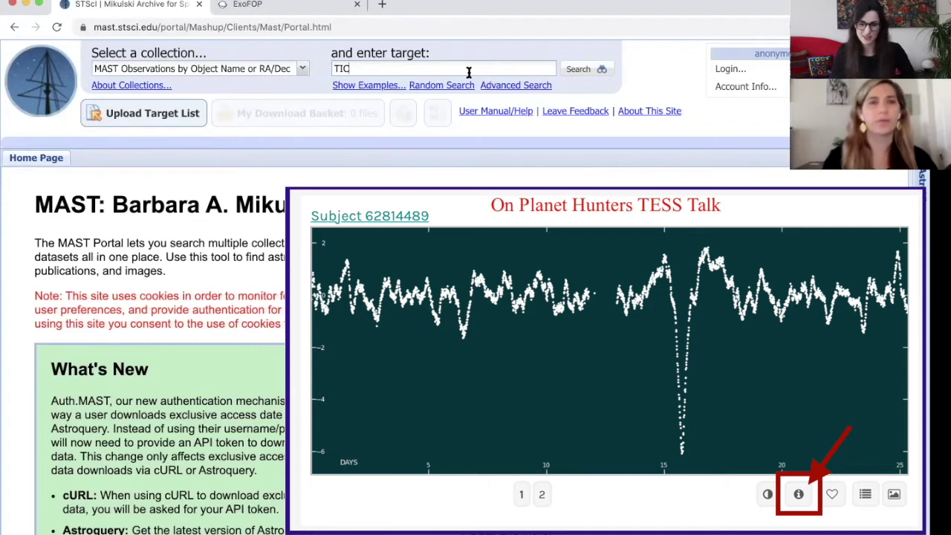
text(284475976)
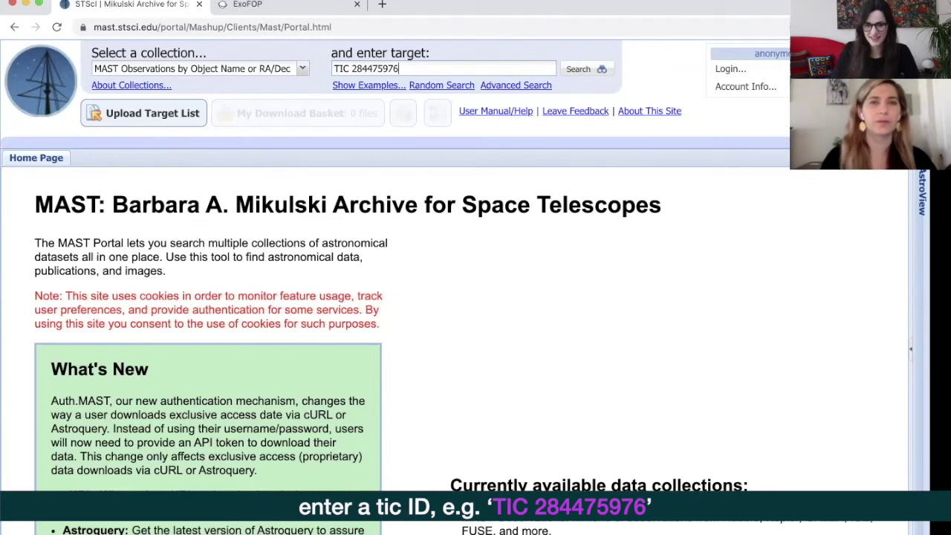
key(Return)
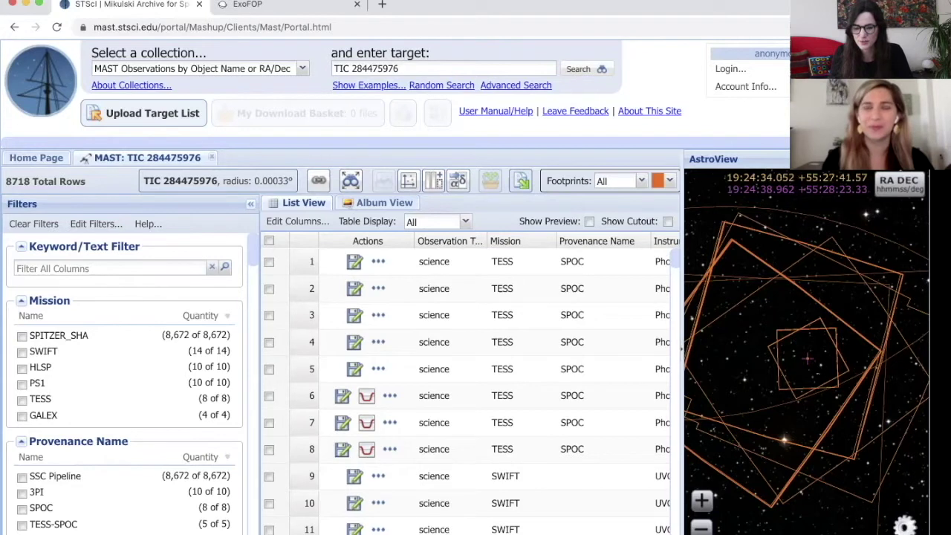
Step: Zoom the AstroView sky image in on TIC 284475976 once the 8718 results load
scroll(809, 355, up, 5)
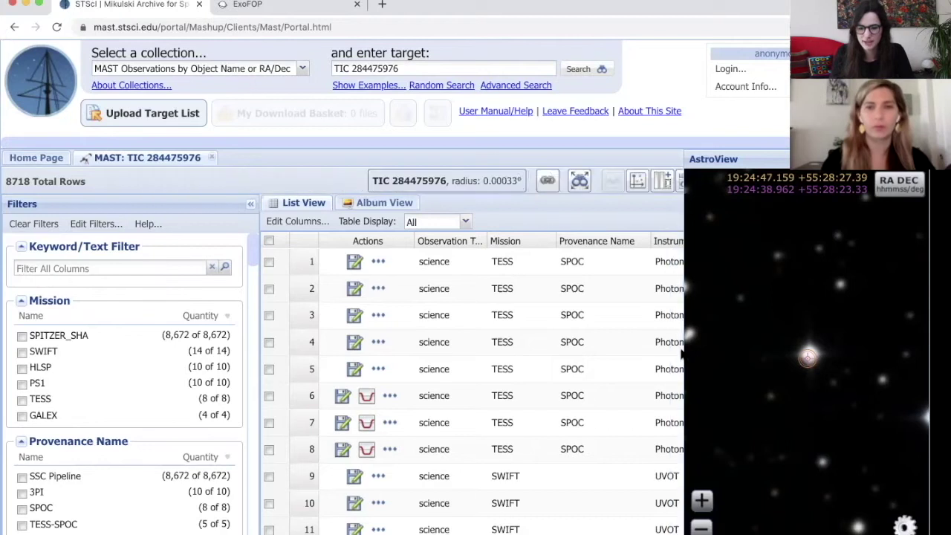
Step: Collapse the AstroView sky image and scroll through the widened results table back to the top
click(681, 355)
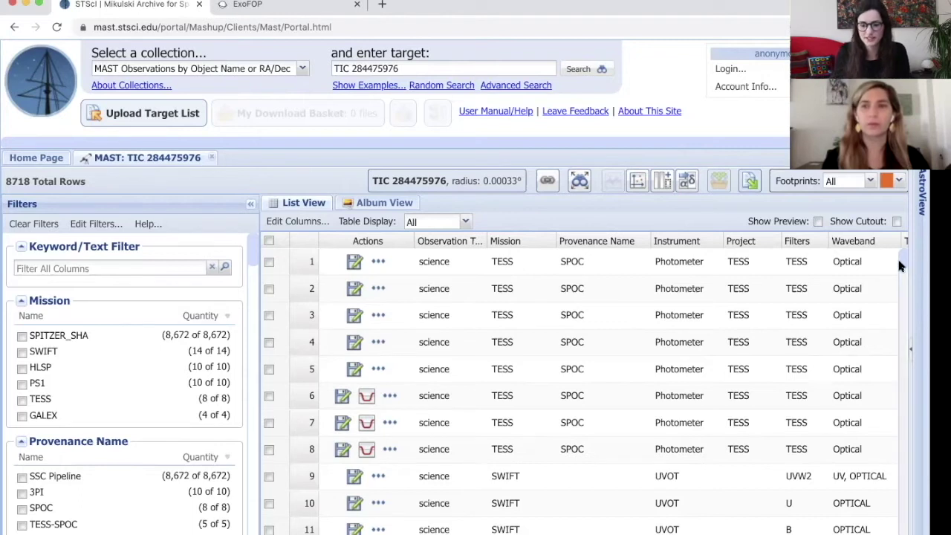
scroll(899, 256, down, 5)
scroll(902, 264, down, 20)
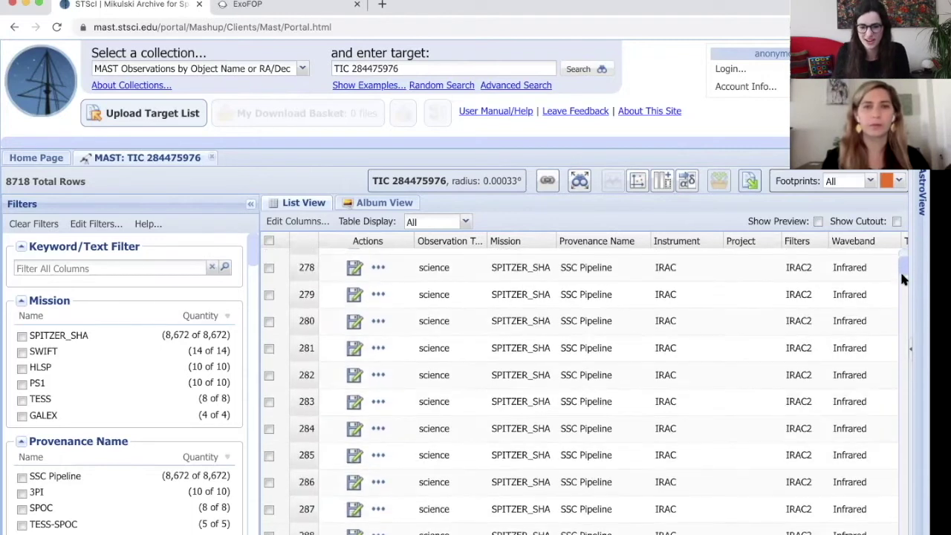
scroll(903, 280, down, 10)
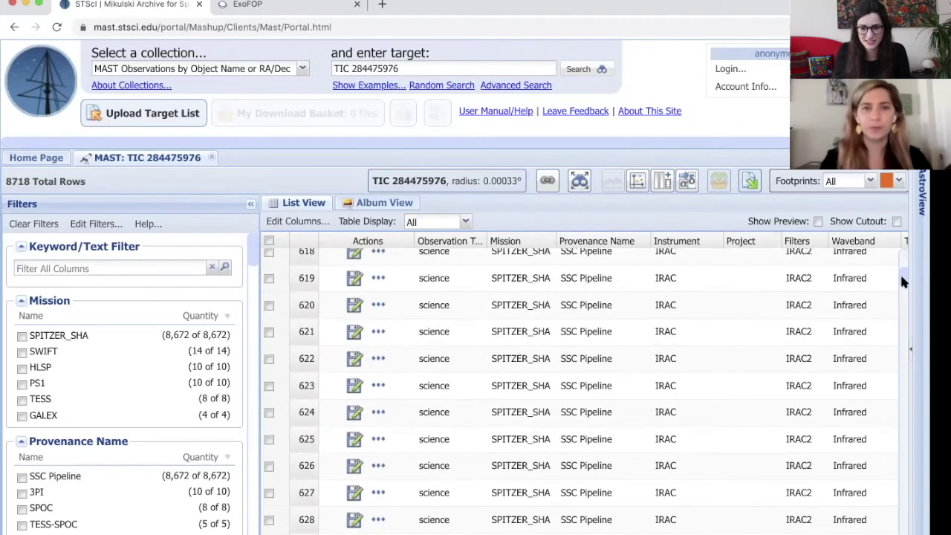
drag(900, 275, 899, 320)
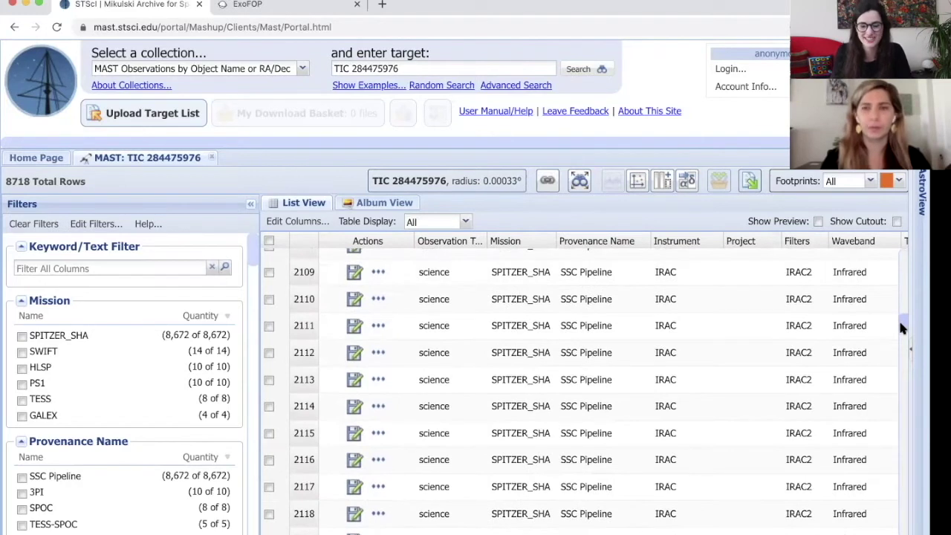
drag(900, 325, 900, 260)
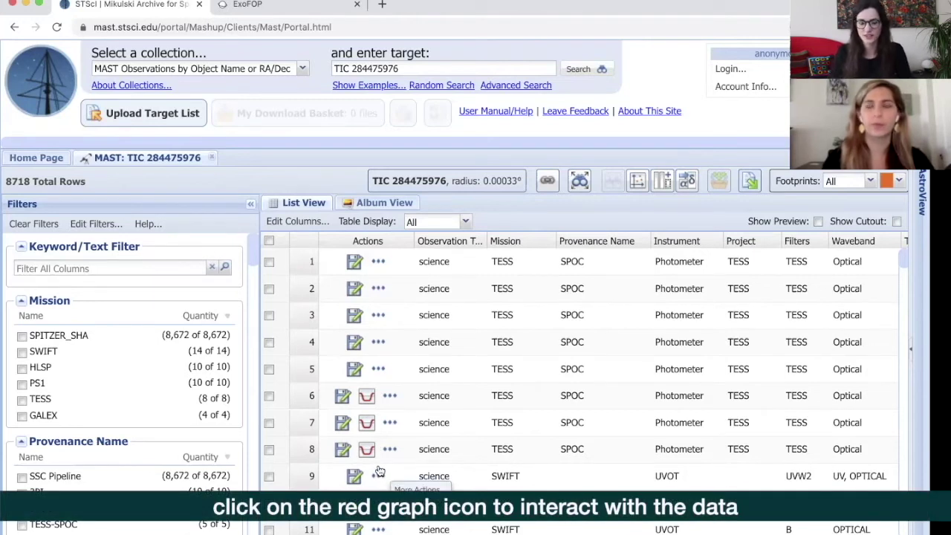
Step: Plot row 7's Sector 23 TESS light curve in the Timeseries Viewer, moved top-left and enlarged
click(366, 428)
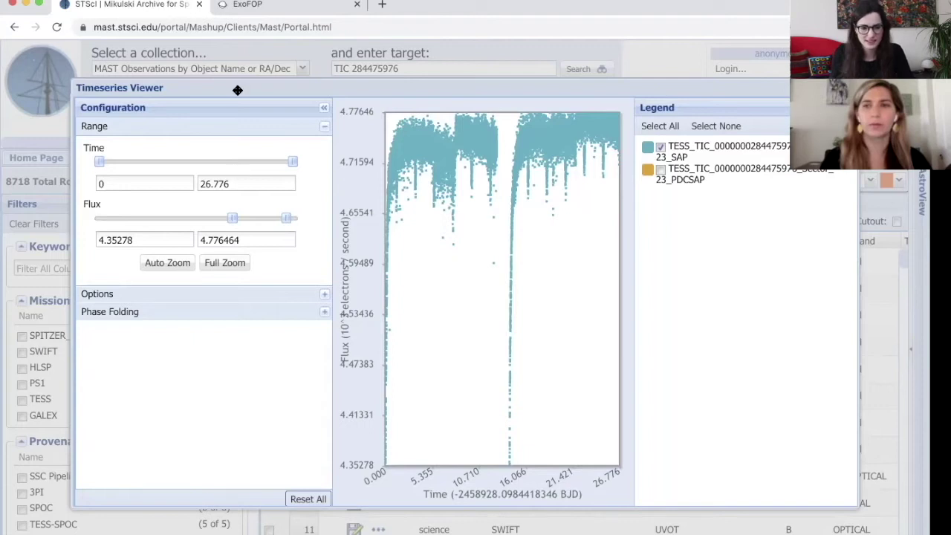
drag(232, 84, 104, 15)
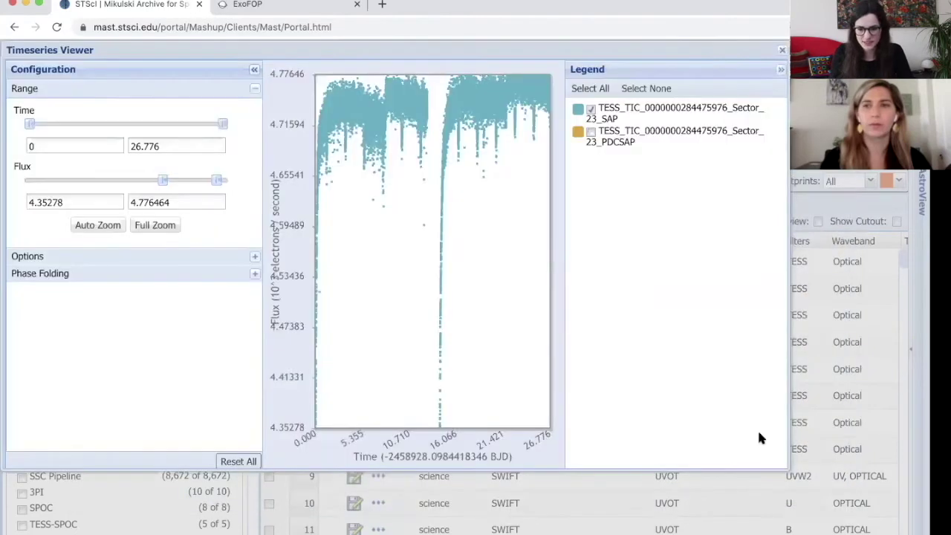
drag(785, 467, 928, 505)
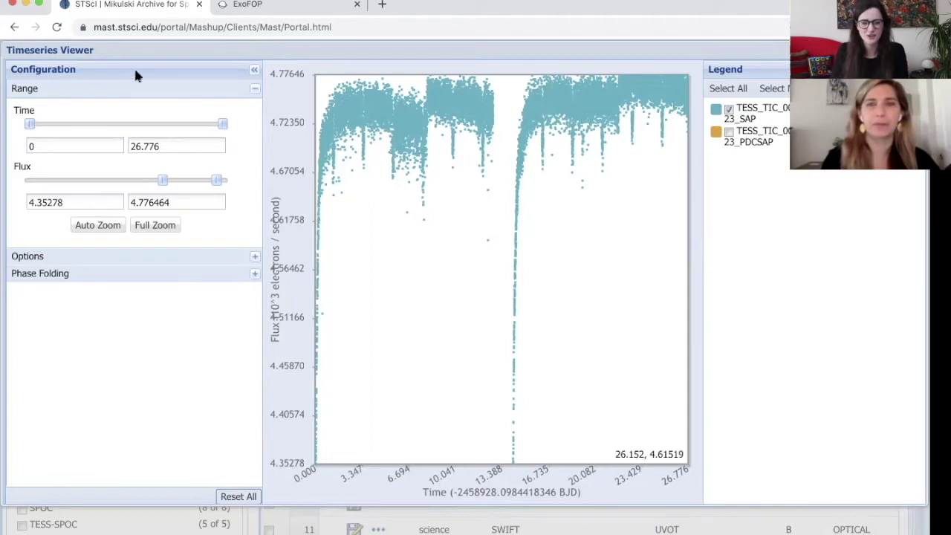
Step: Show only the PDCSAP series and rescale the plot to its 5.231663–5.394321 flux range
click(154, 225)
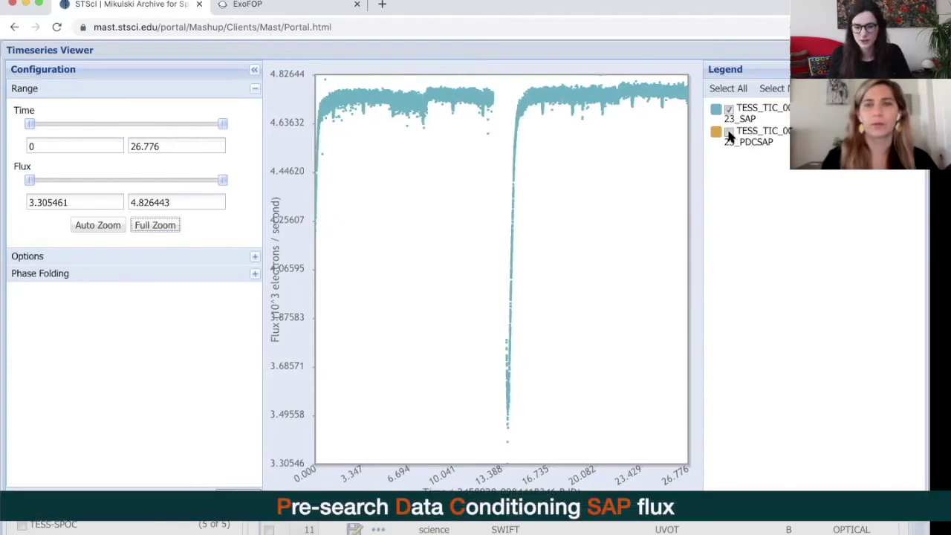
click(729, 134)
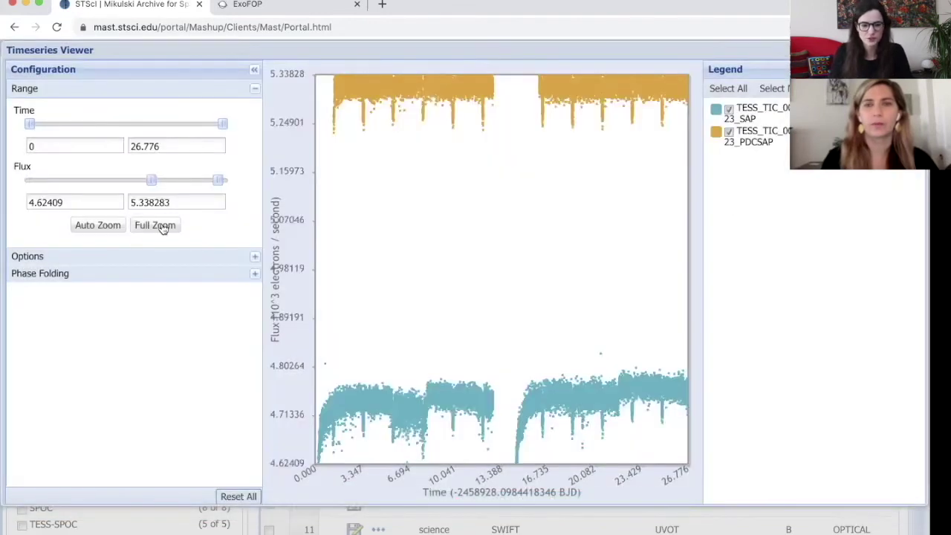
click(163, 227)
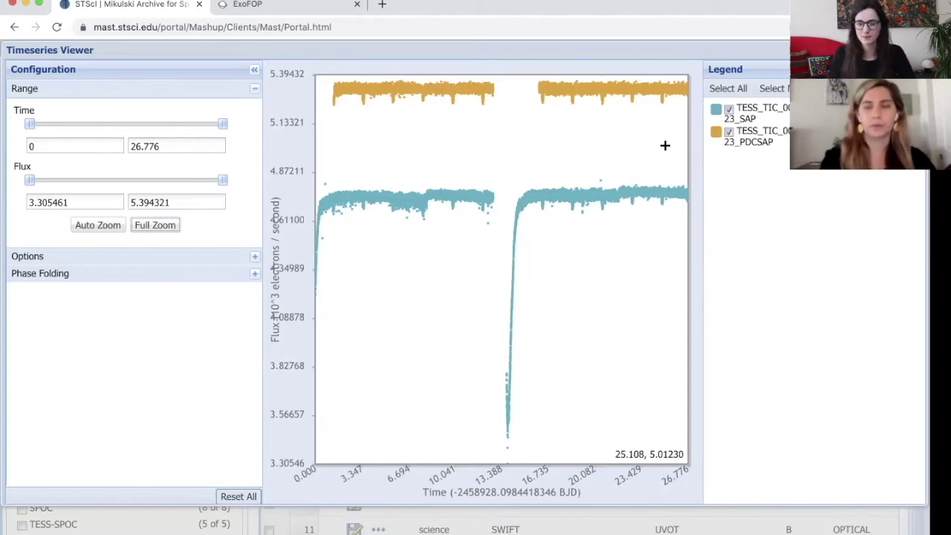
click(728, 112)
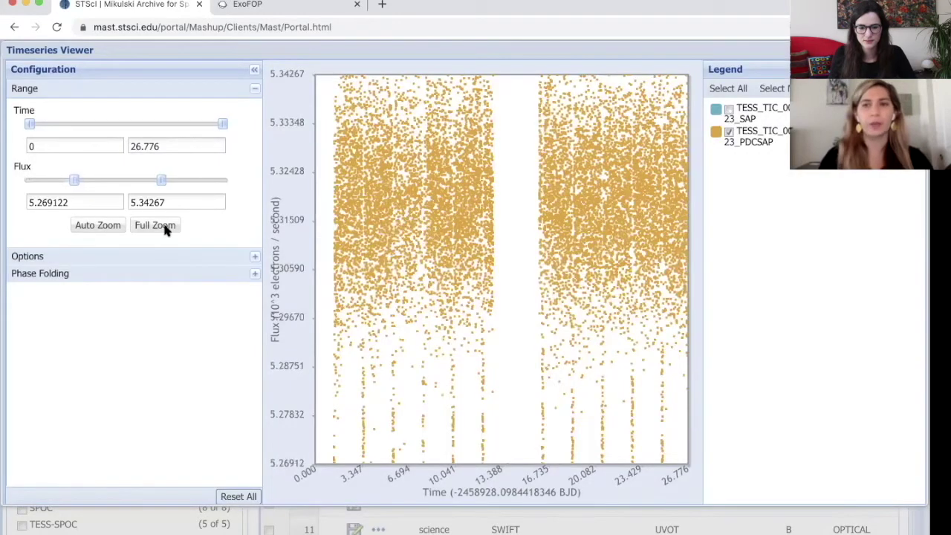
click(169, 227)
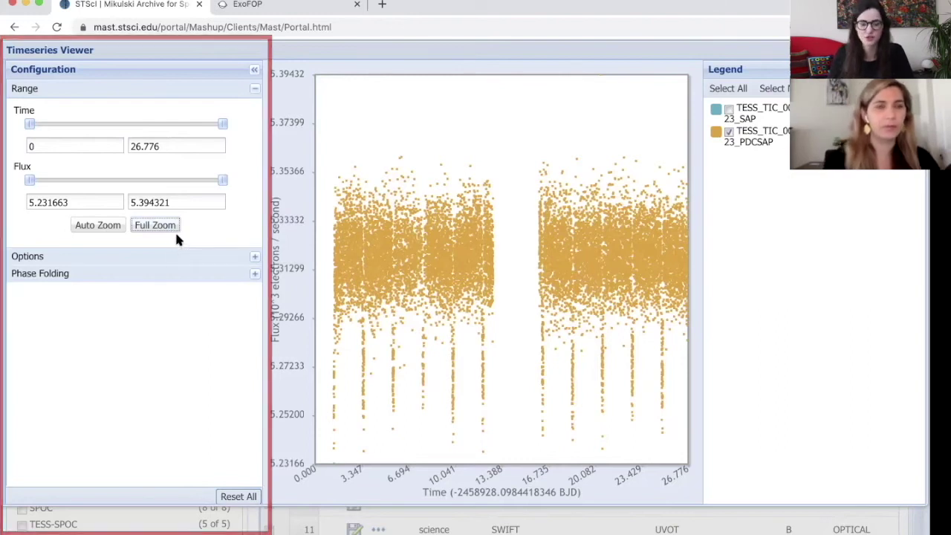
Step: Raise the PDCSAP light curve's Smooth Factor from 1 to 18 under Options
click(256, 259)
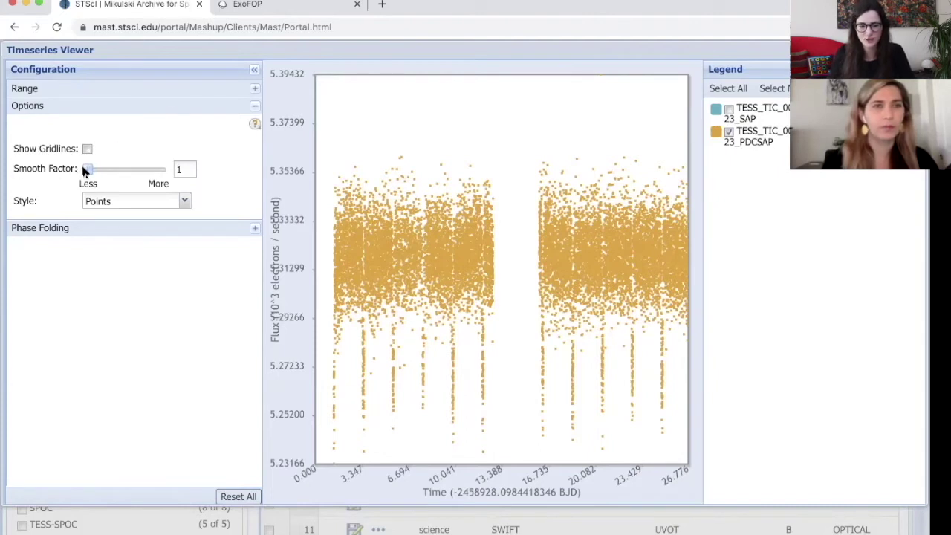
drag(85, 170, 108, 171)
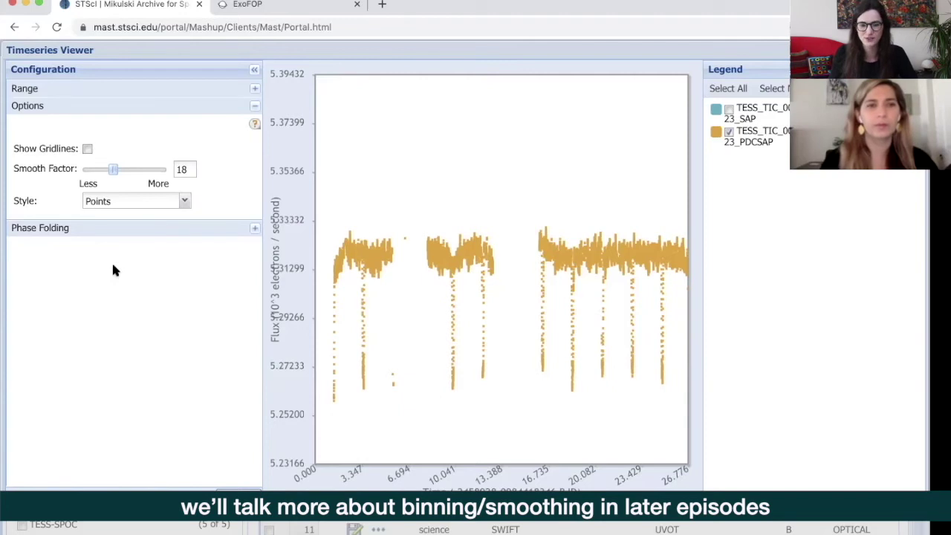
Step: Try the Line plot style, then set the light curve back to Points
click(185, 203)
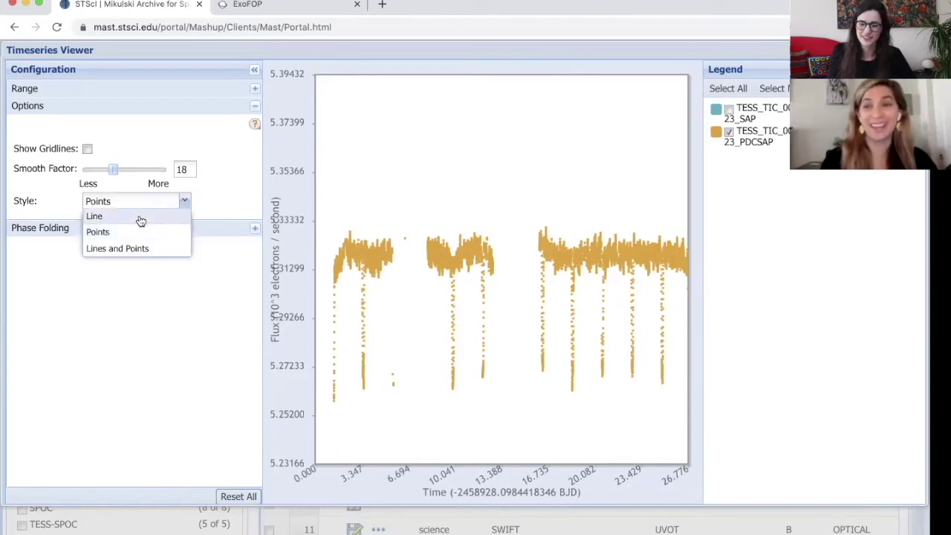
click(210, 205)
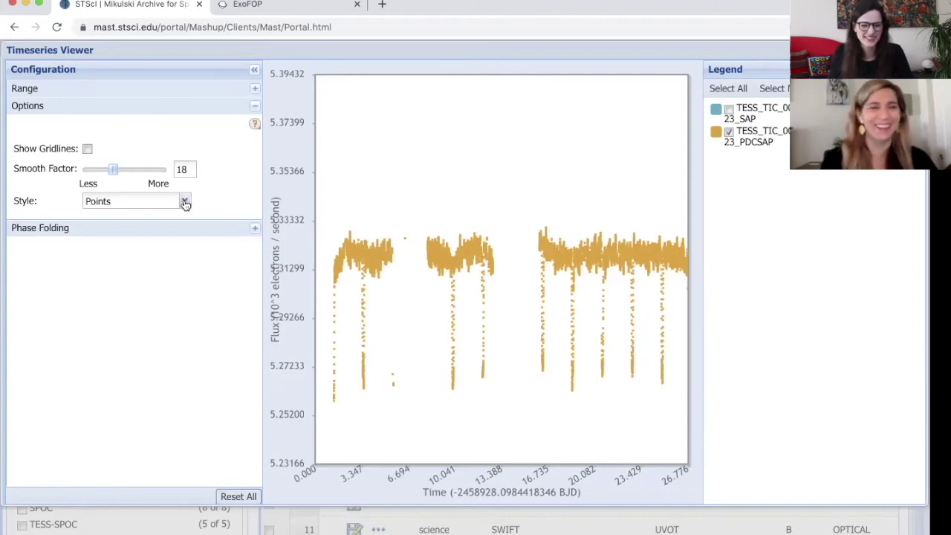
click(185, 202)
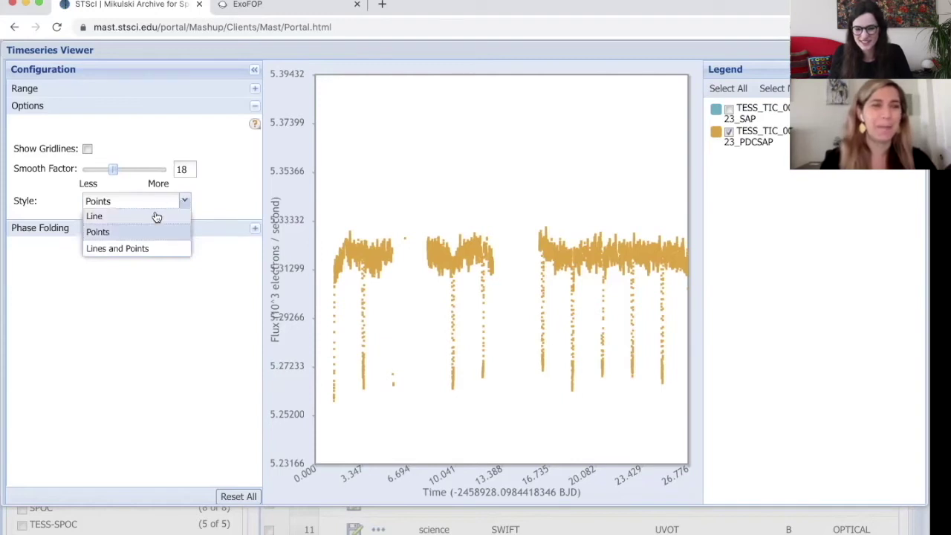
click(152, 215)
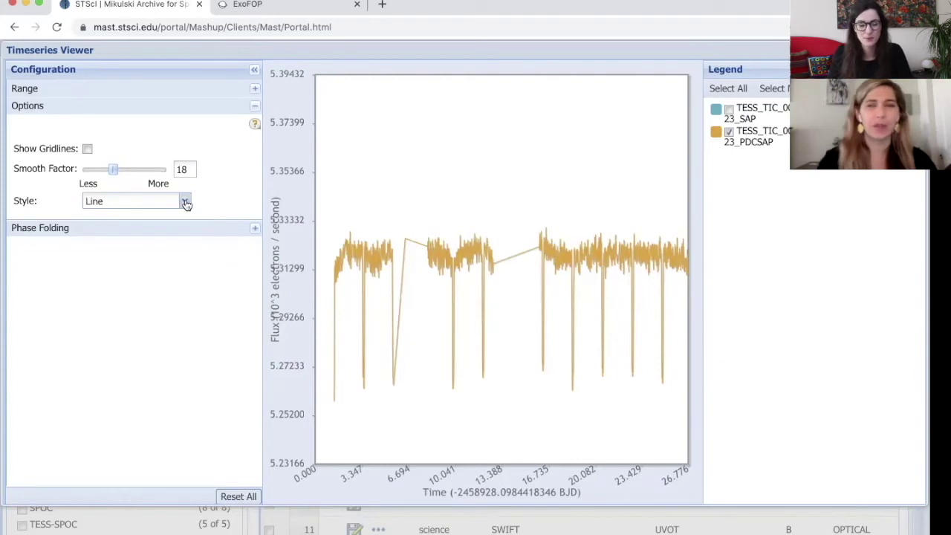
click(184, 201)
click(141, 232)
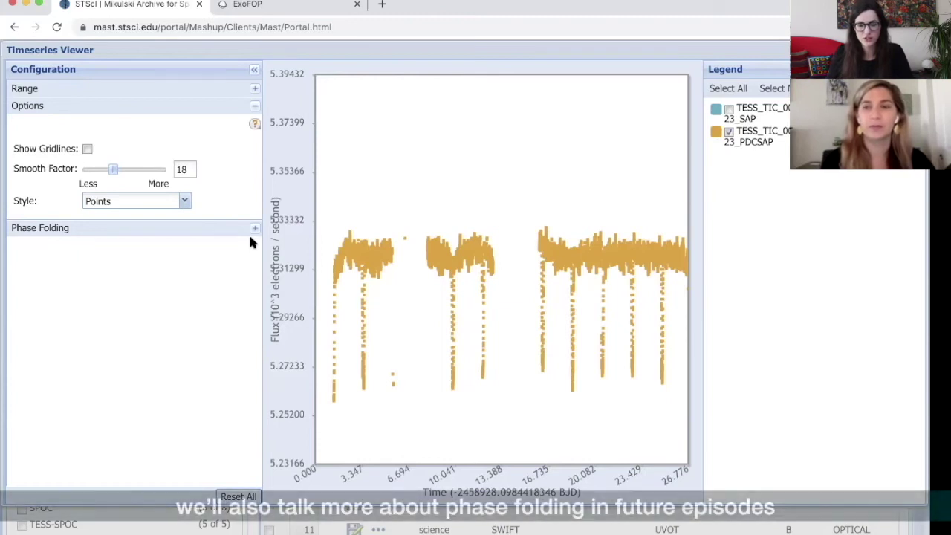
Step: Expand Phase Folding and enter 2.14363 as the Period (days)
click(255, 231)
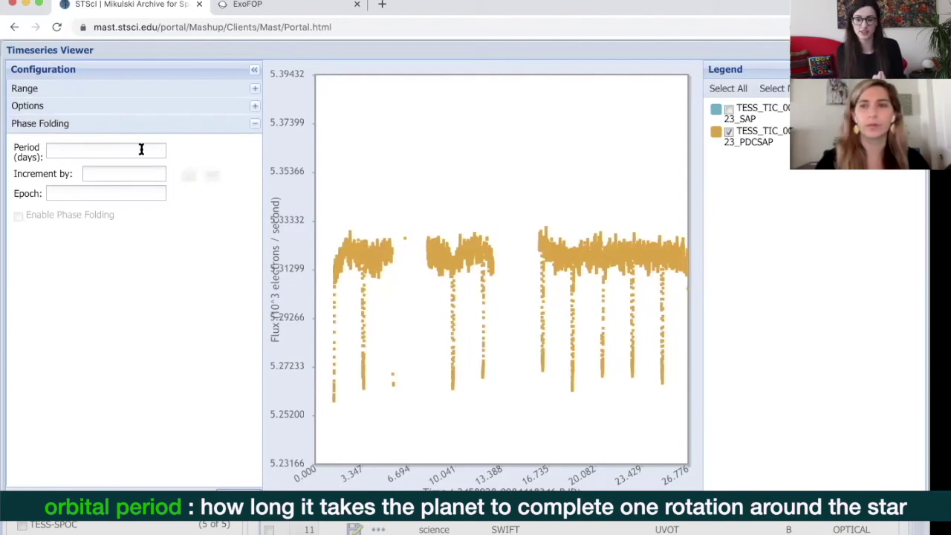
click(131, 149)
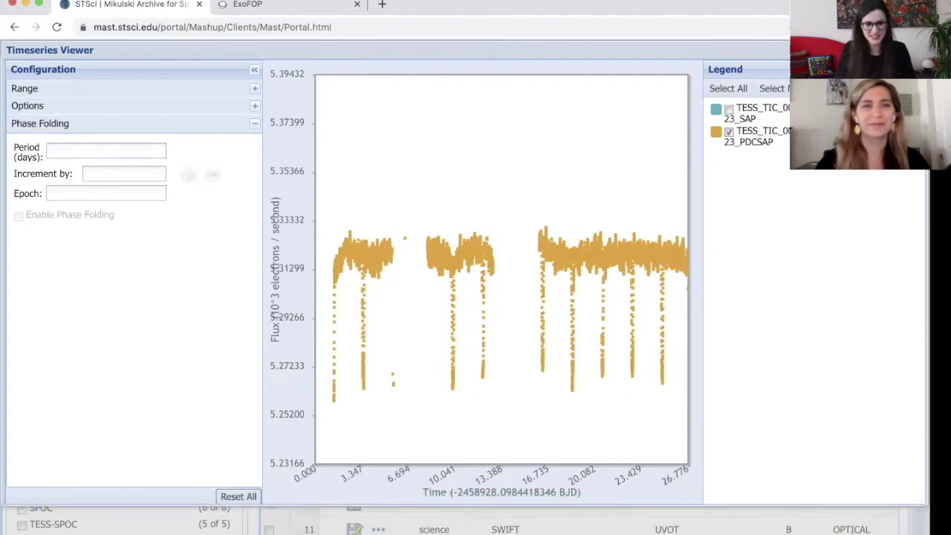
text(2.14)
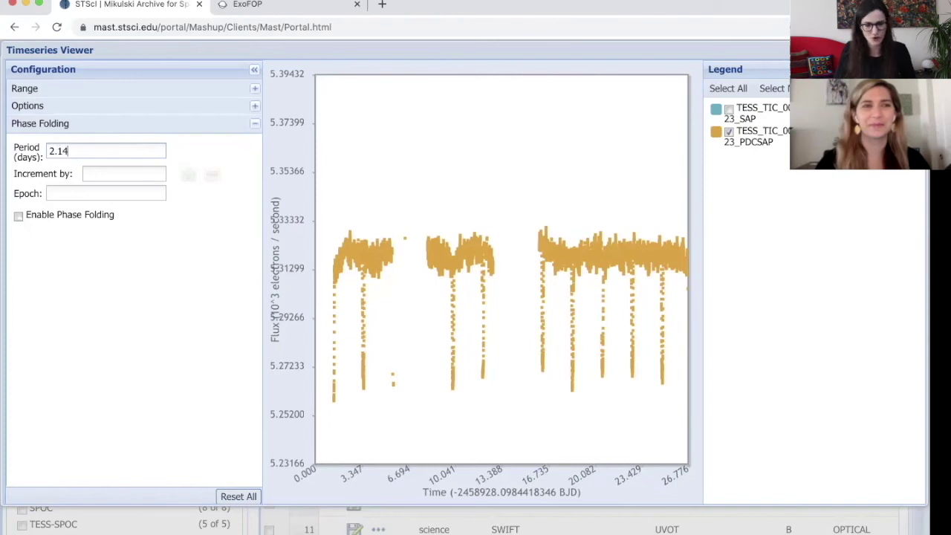
text(3)
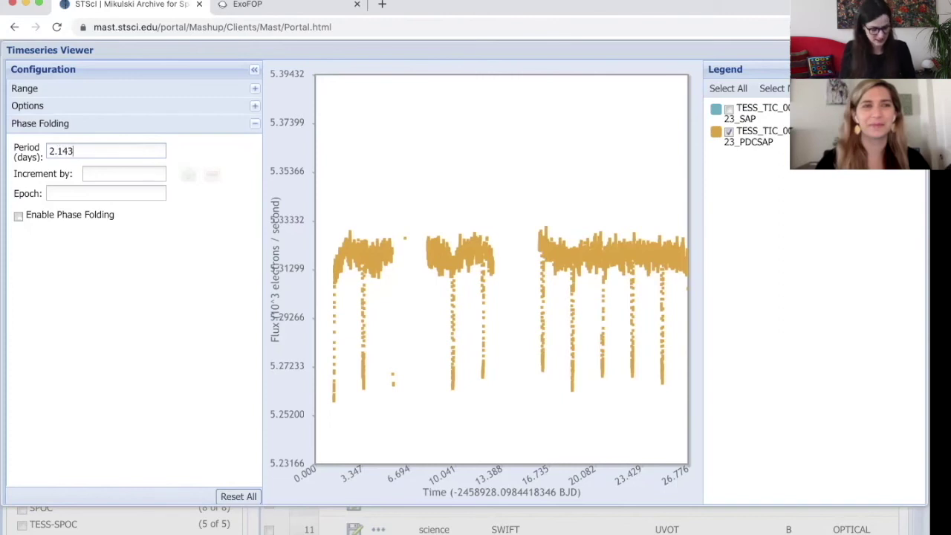
text(63)
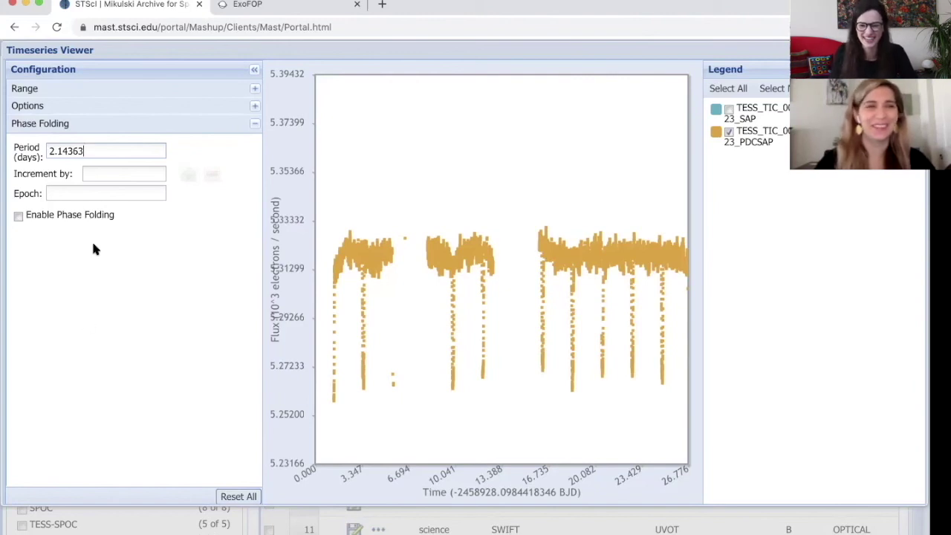
Step: Enable phase folding at 2.14363 days and zoom onto the stacked transit dip near phase 0.6
click(18, 216)
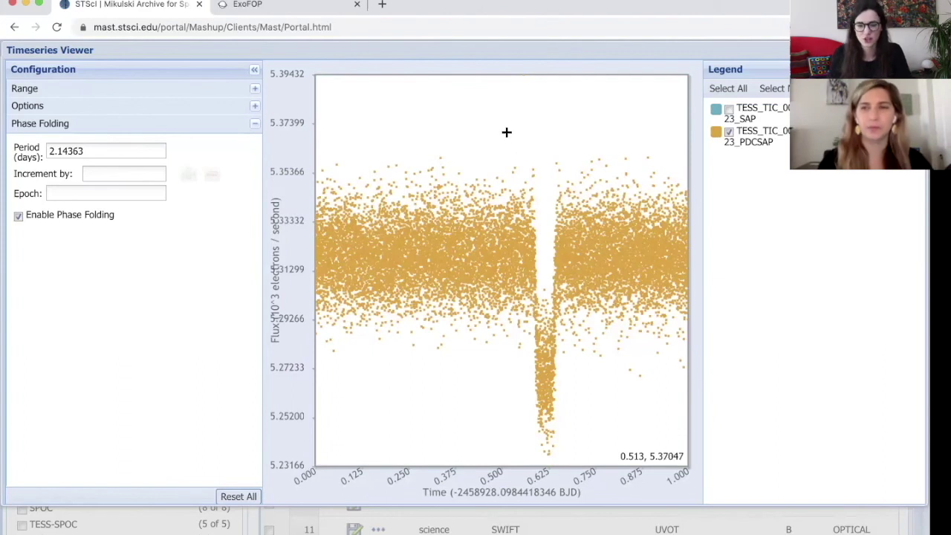
drag(499, 133, 603, 465)
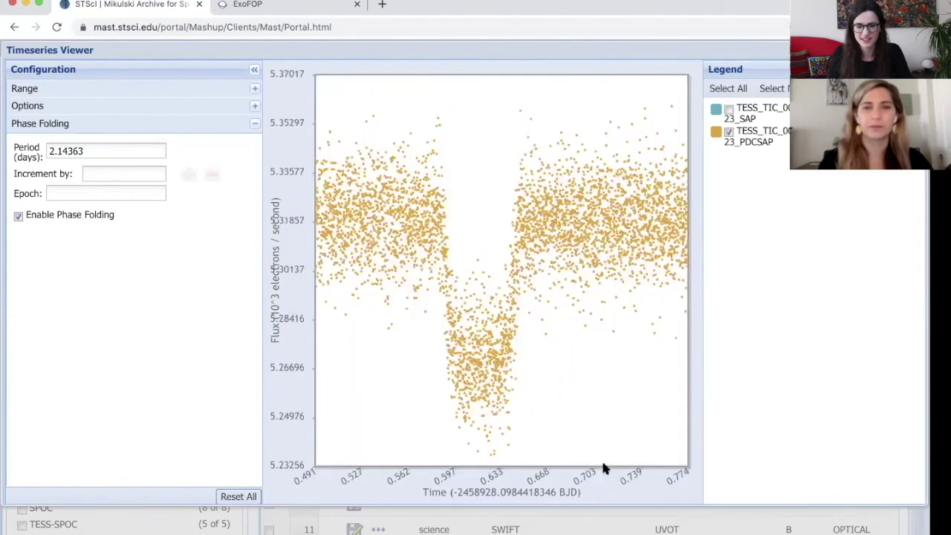